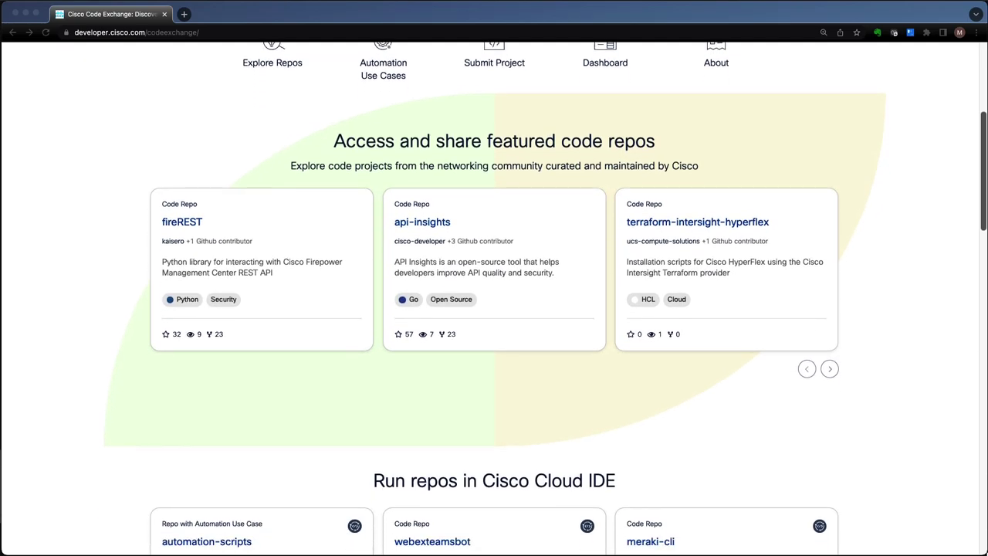
scroll(494, 309, "down", 3)
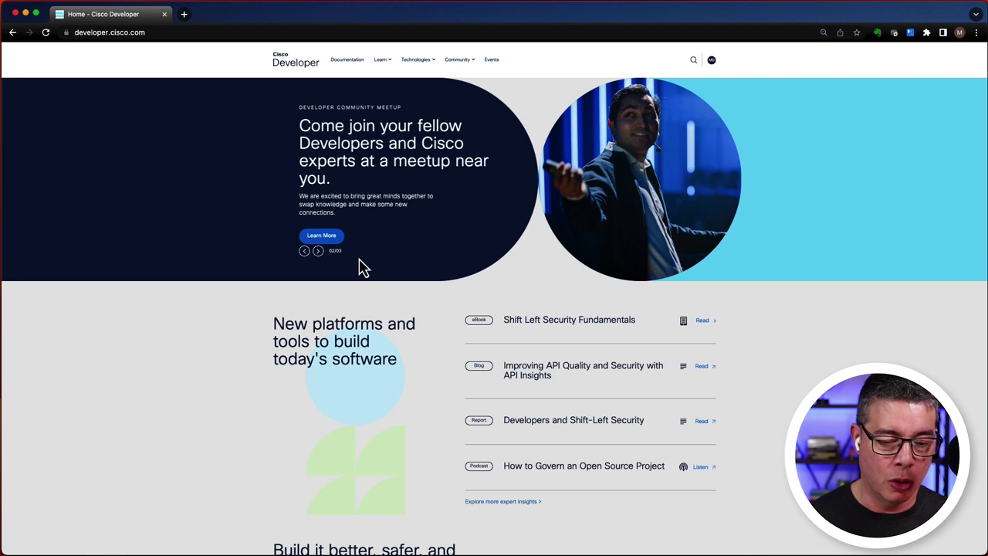
Step: Go to the Code Exchange page from the Learn menu's Code section
left_click(380, 62)
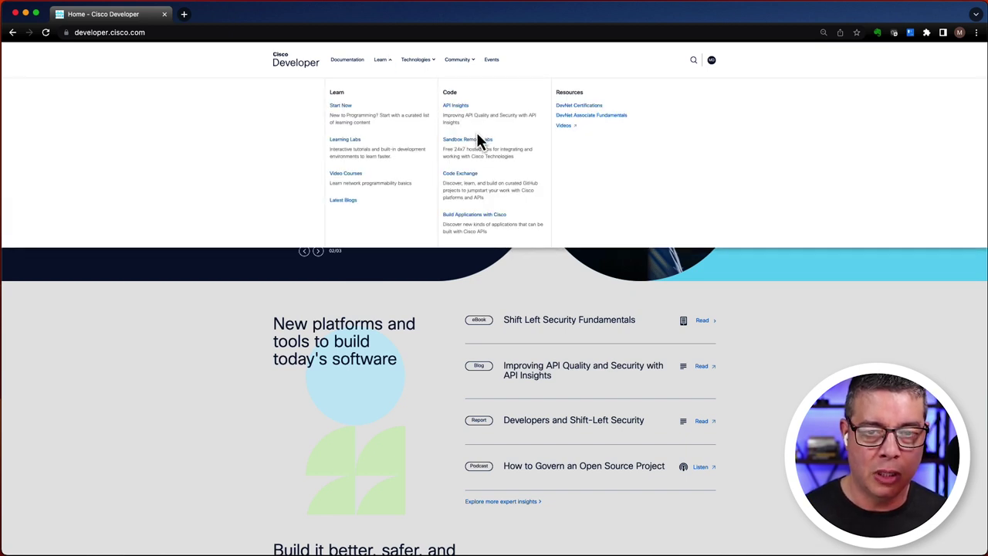
left_click(470, 177)
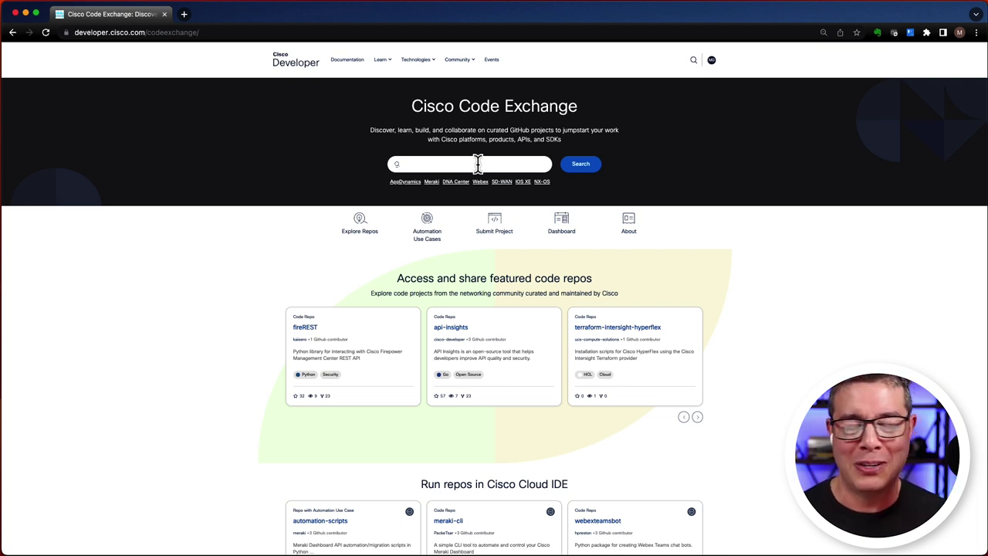
Step: Filter by Automation Use Cases, open the automation-scripts repo and read its Meraki readme
left_click(426, 229)
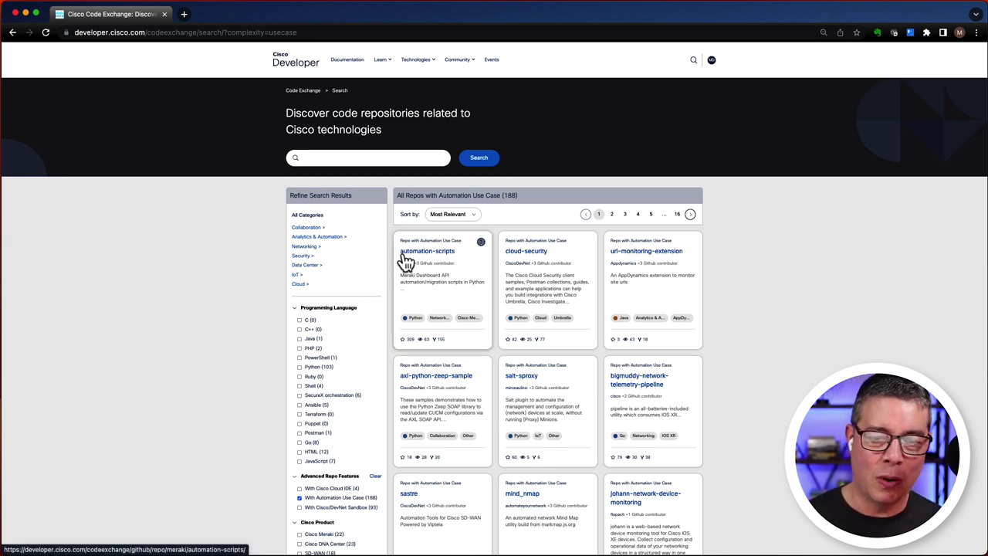
left_click(413, 253)
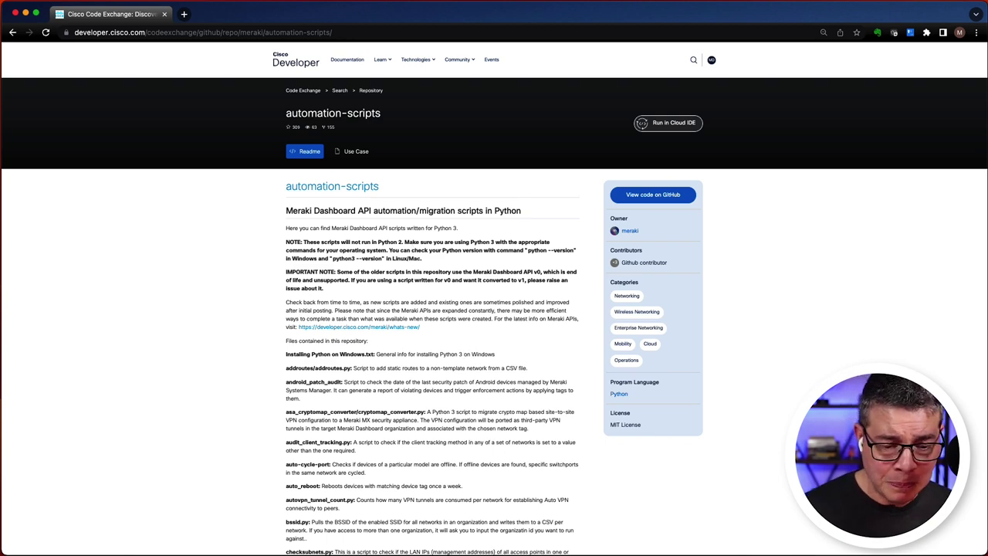
scroll(446, 462, "down", 2)
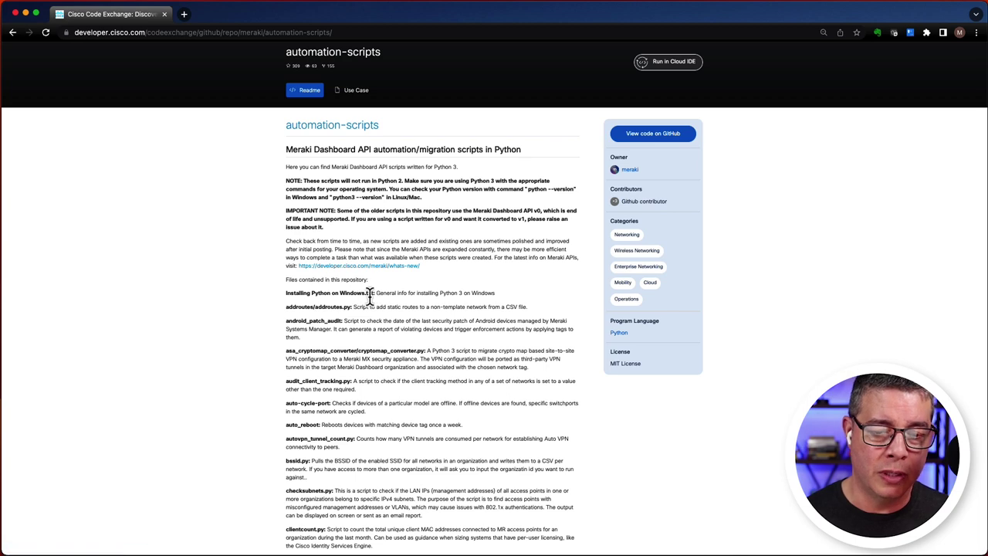
scroll(447, 319, "down", 1)
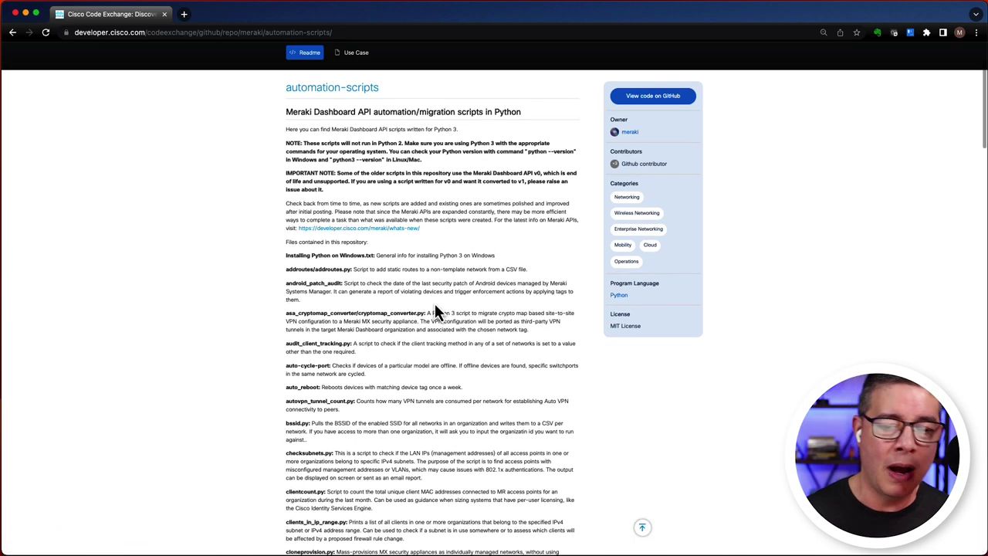
scroll(463, 324, "down", 1)
scroll(465, 328, "up", 4)
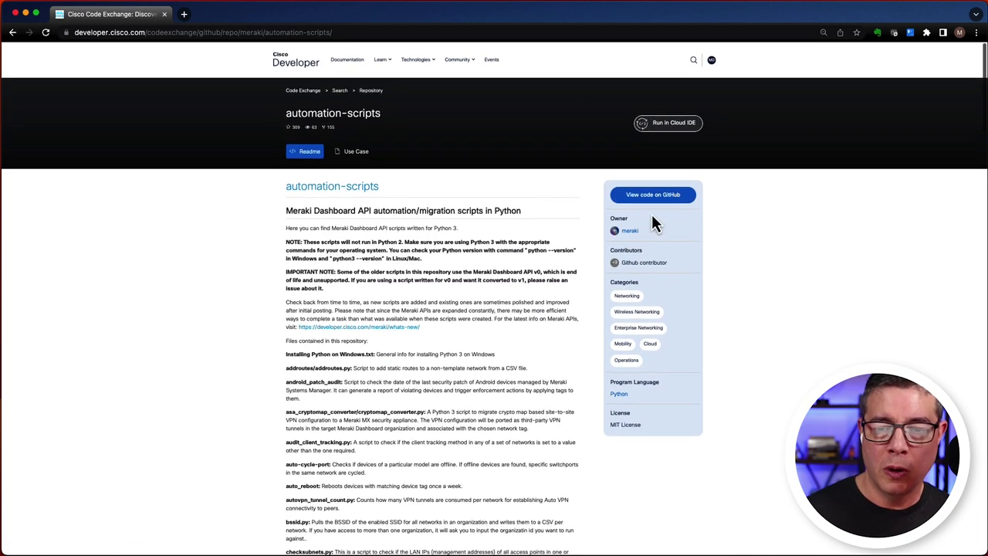
Step: View the automation-scripts code on GitHub and browse its folders and Python files
left_click(669, 196)
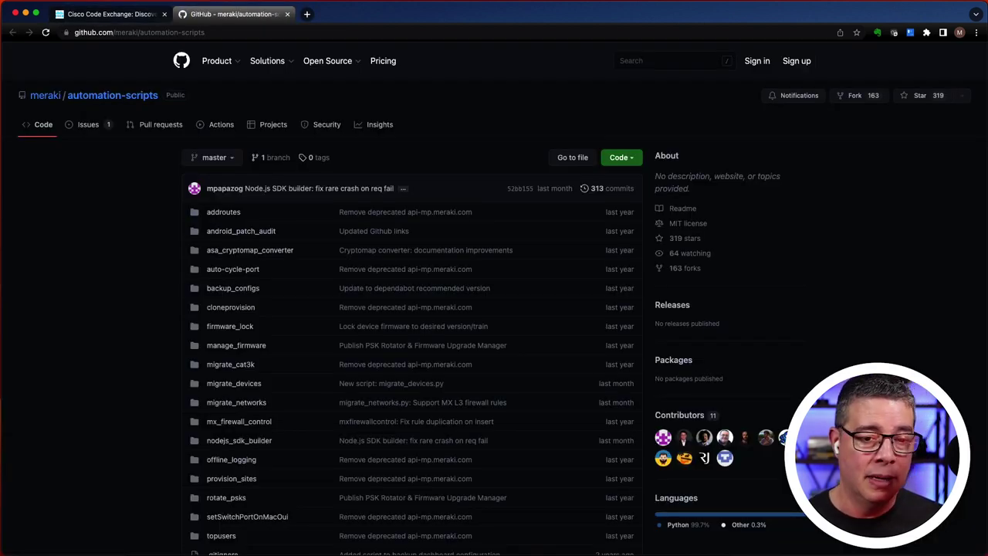
scroll(420, 411, "down", 10)
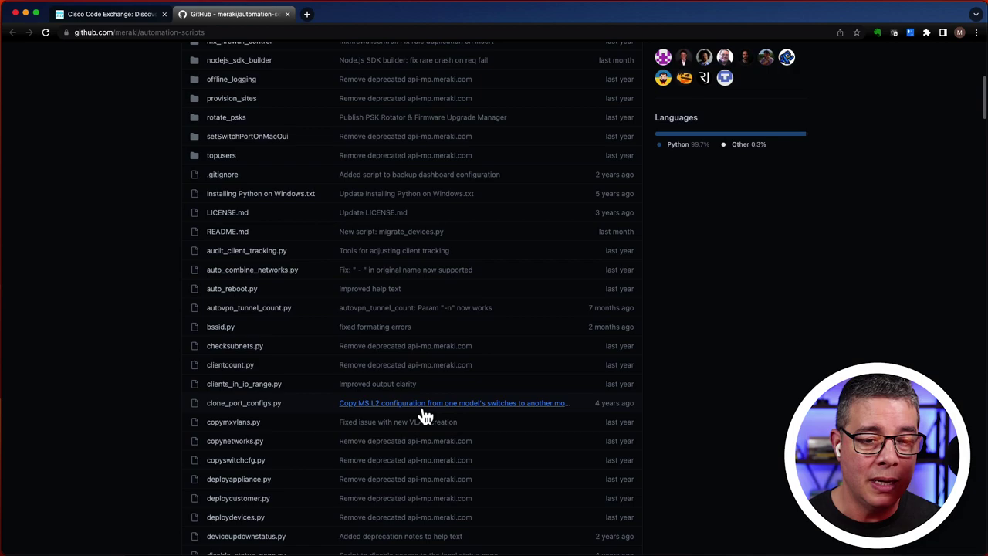
scroll(423, 415, "down", 10)
scroll(423, 416, "up", 15)
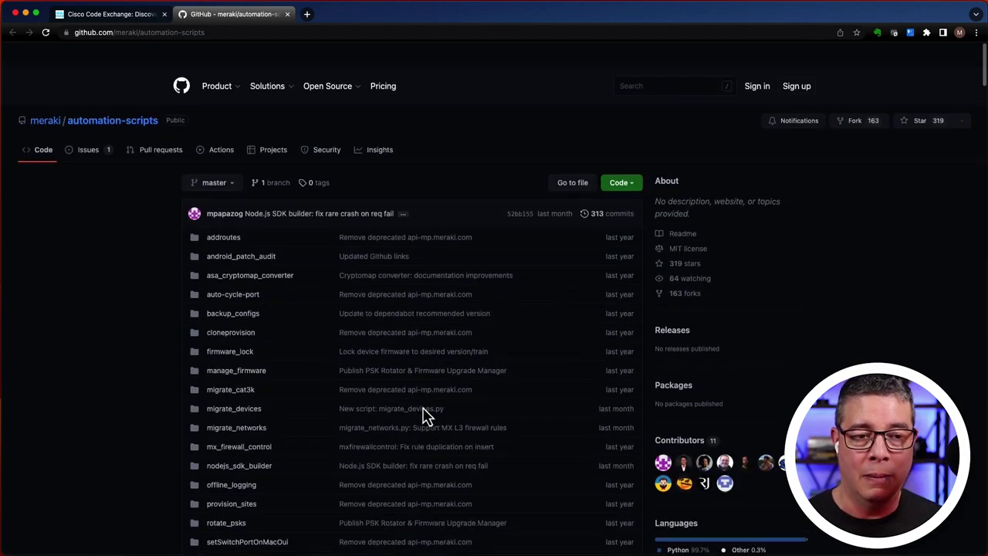
scroll(426, 415, "down", 1)
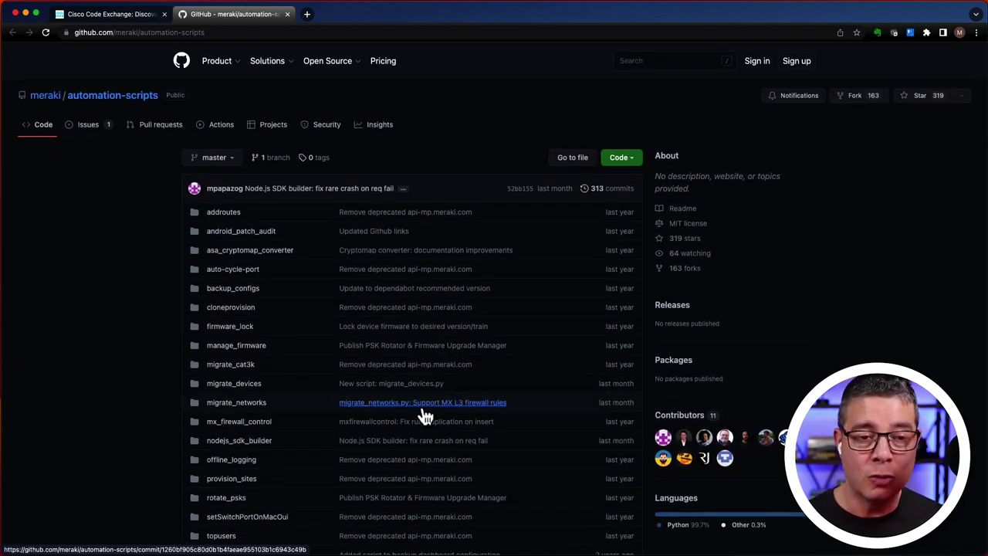
Step: Back on the Code Exchange tab, launch automation-scripts in the Cloud IDE
left_click(97, 15)
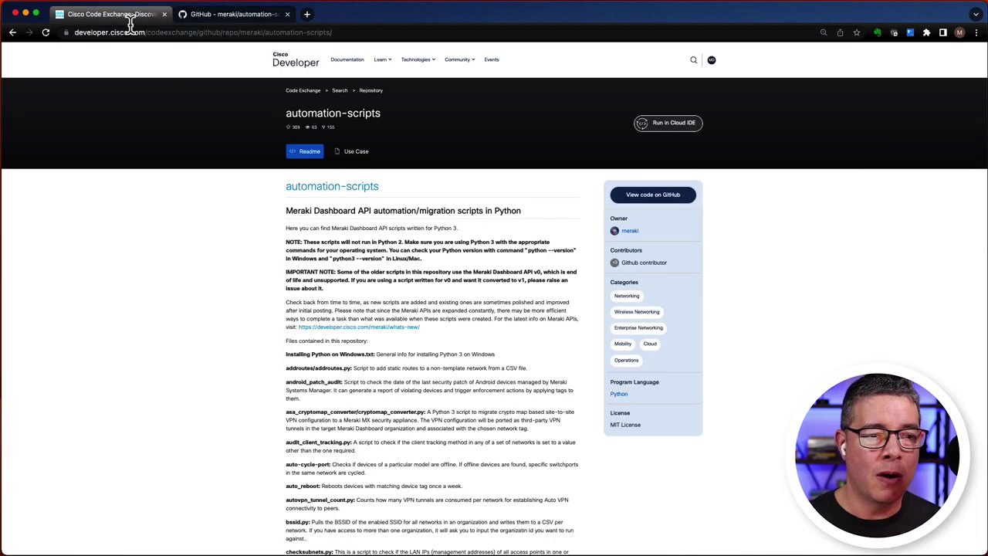
left_click(686, 135)
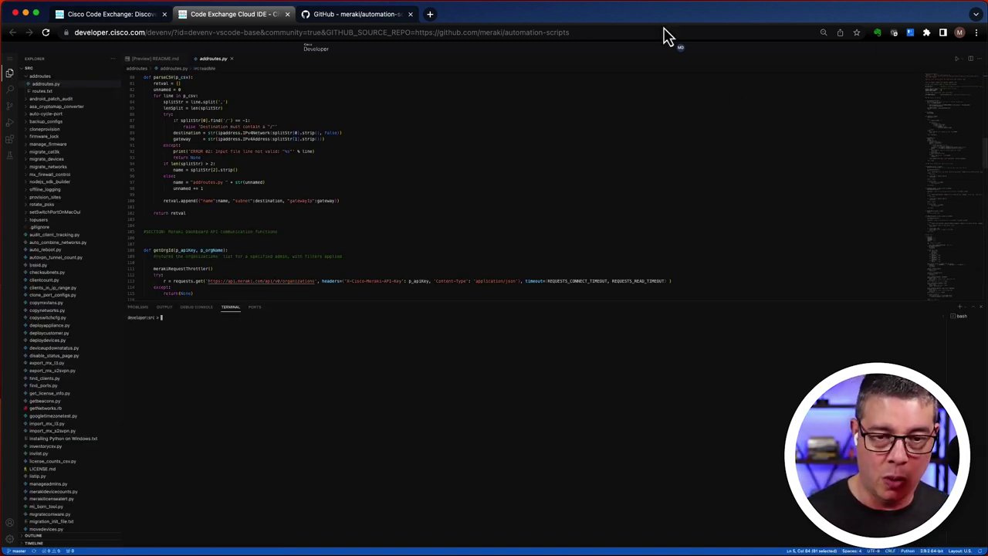
Step: Zoom the IDE to 110%, shrink the terminal, and return addroutes.py to the top
scroll(543, 179, "up", 1)
key("super+equal")
key("super+equal")
key("super+equal")
key("super+equal")
key("super+equal")
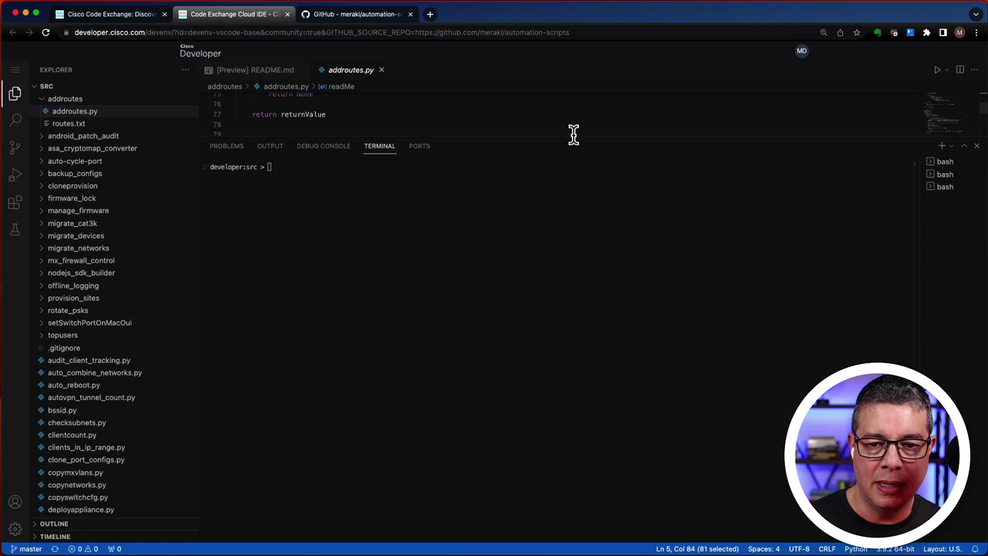
left_click_drag(573, 137, 580, 349)
scroll(541, 227, "up", 15)
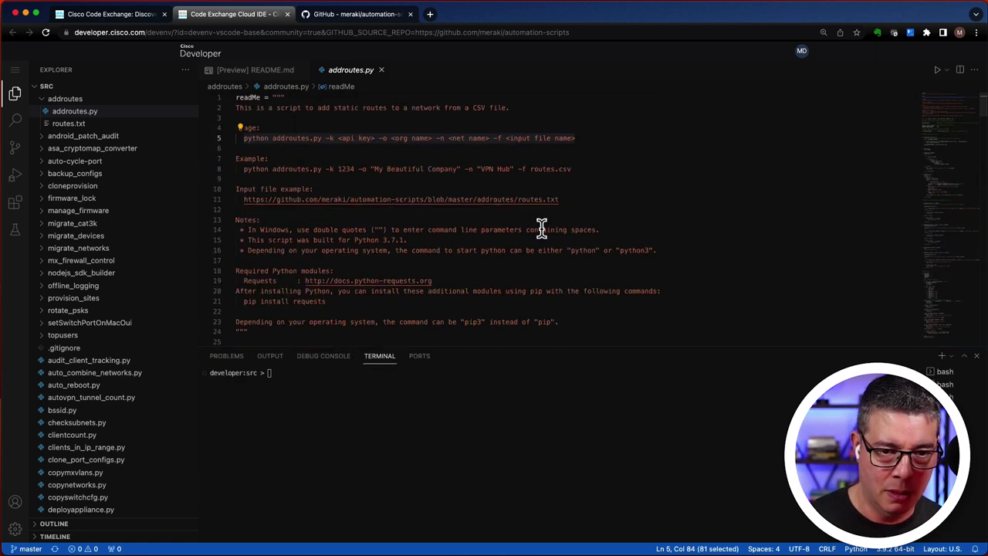
left_click(260, 129)
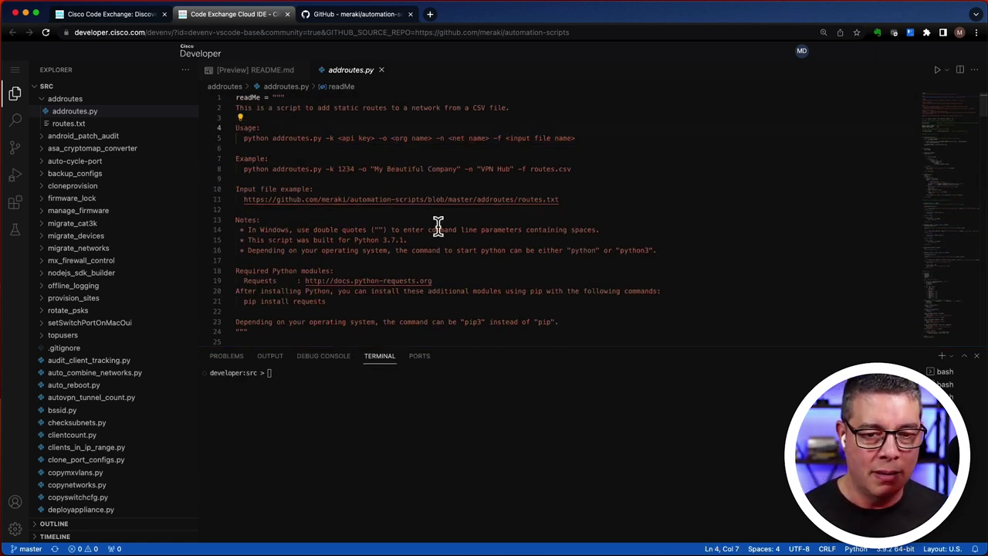
scroll(439, 224, "down", 4)
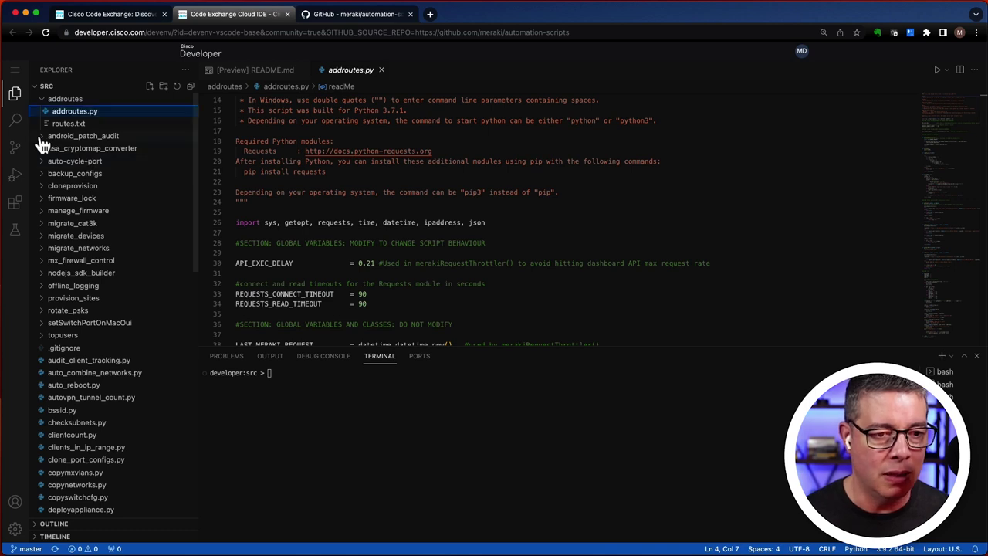
Step: Expand the android_patch_audit folder and reselect addroutes.py at line 1
left_click(70, 136)
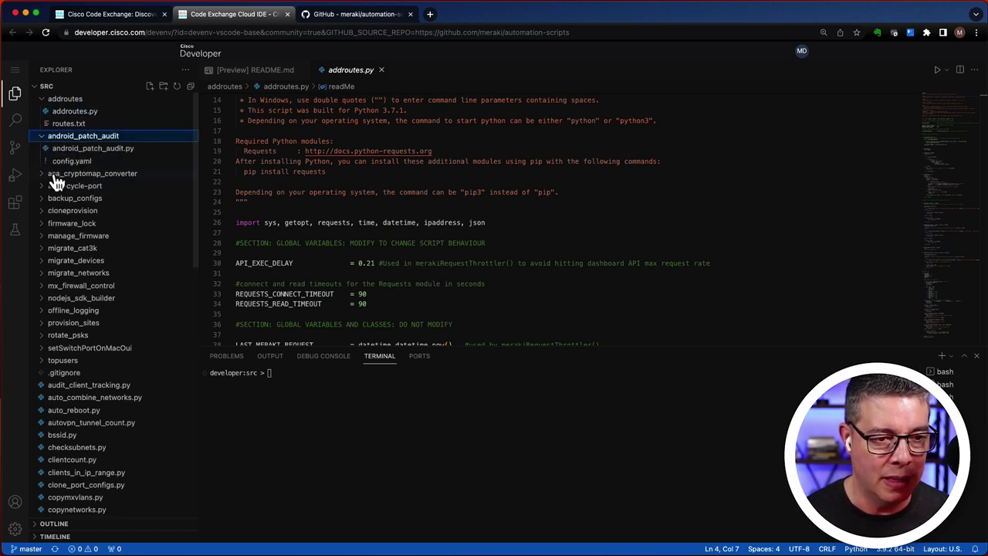
left_click(89, 113)
scroll(401, 218, "down", 1)
scroll(434, 220, "up", 3)
scroll(435, 221, "up", 3)
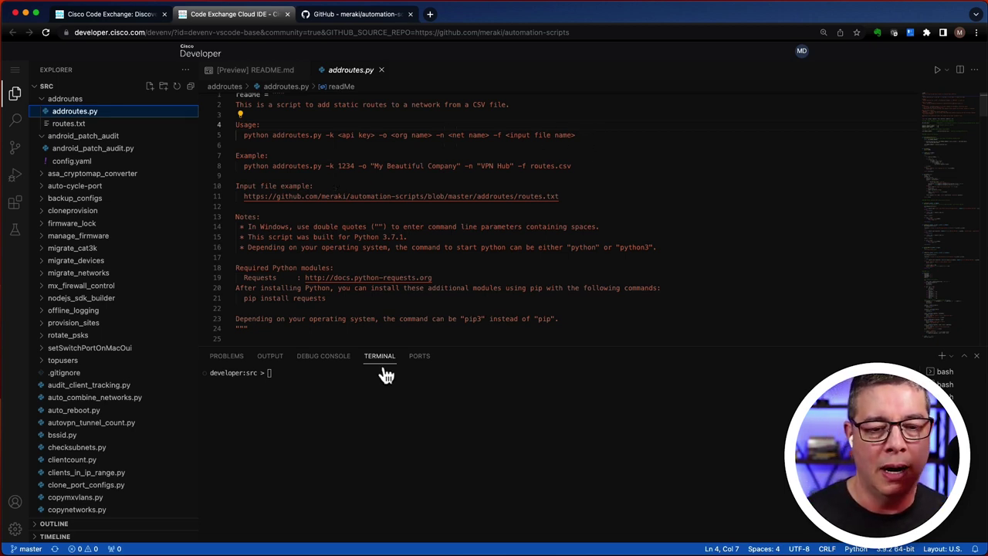
Step: Enter 'python addroutes.py -' at the terminal prompt, removing the extra character
left_click(364, 384)
type("python")
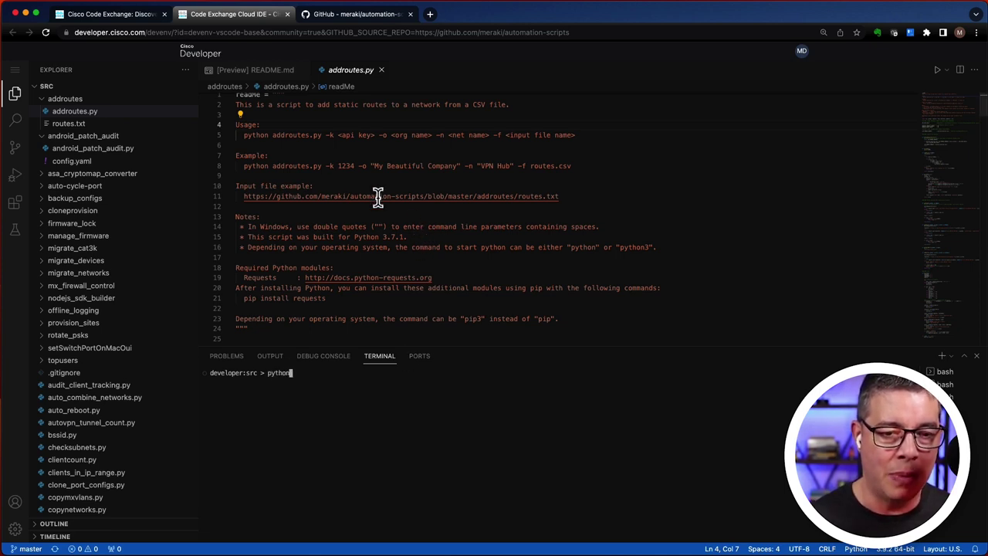
type(" ad")
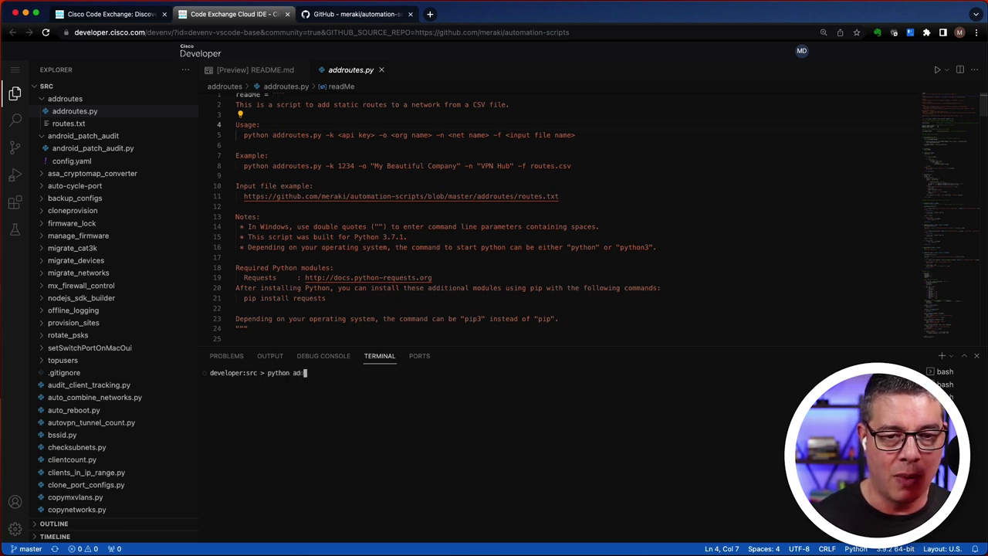
type("droutes.py -k")
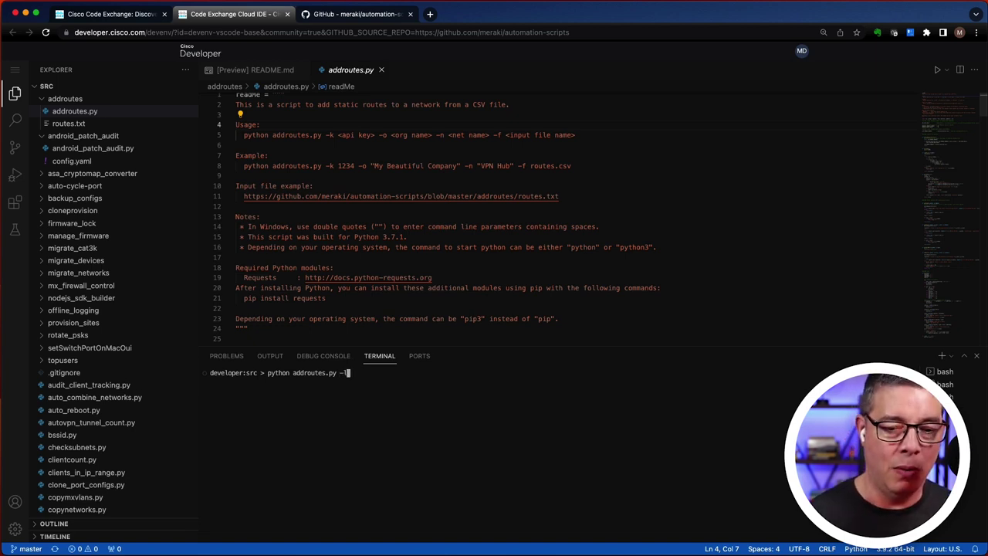
key("BackSpace")
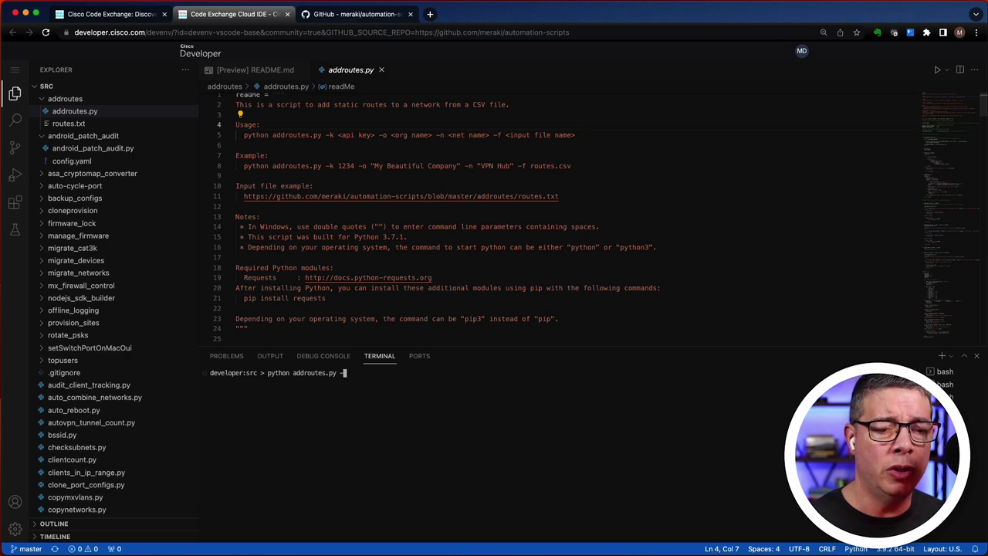
left_click_drag(256, 165, 262, 166)
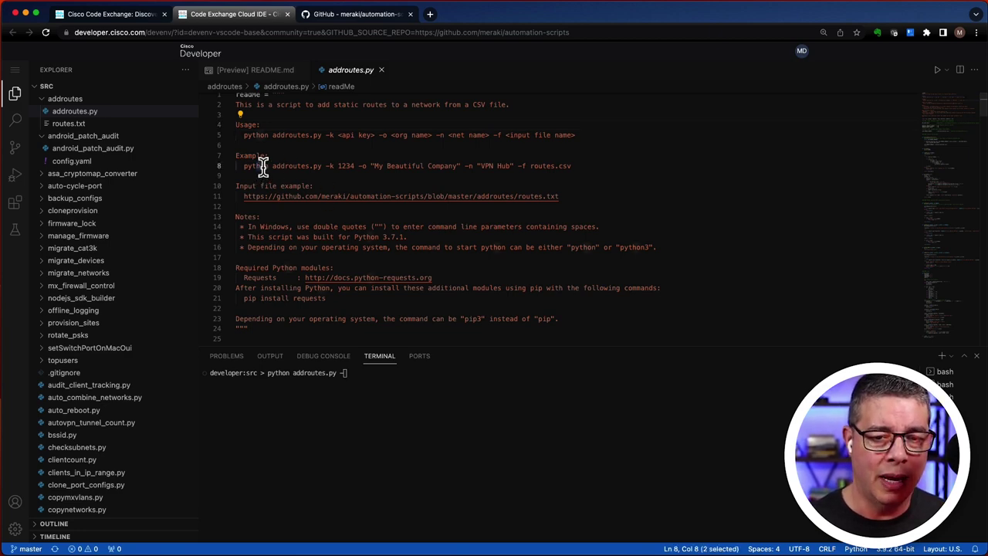
scroll(328, 286, "down", 10)
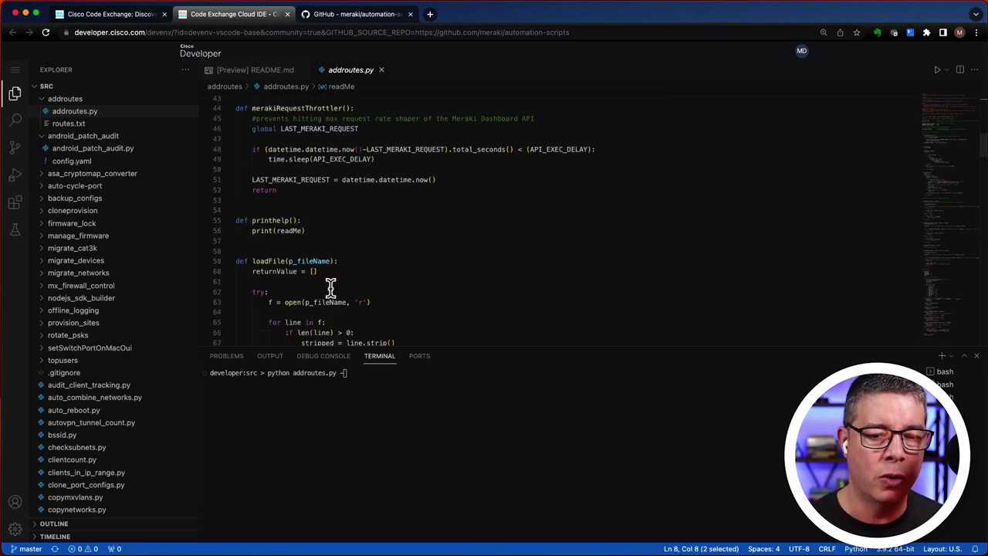
scroll(330, 287, "down", 6)
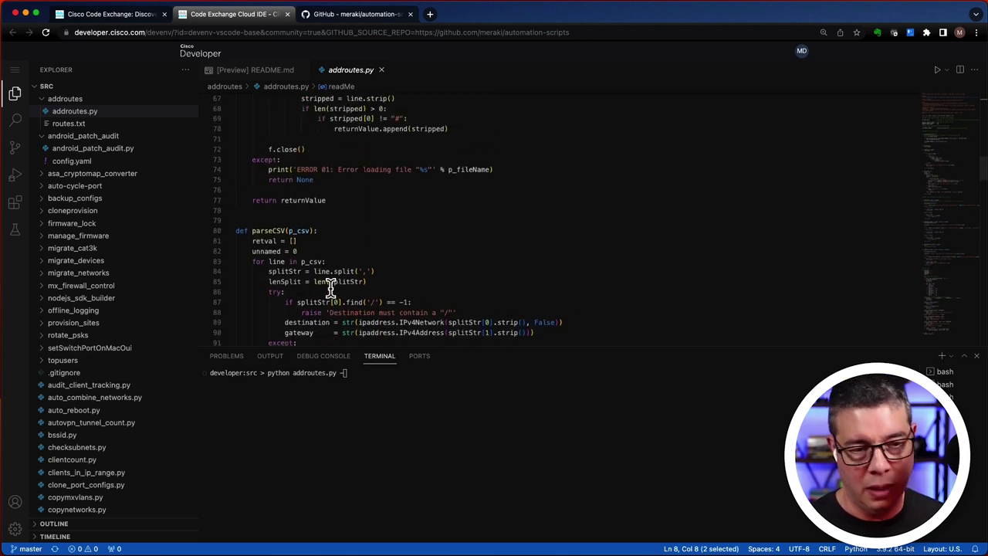
scroll(330, 287, "up", 2)
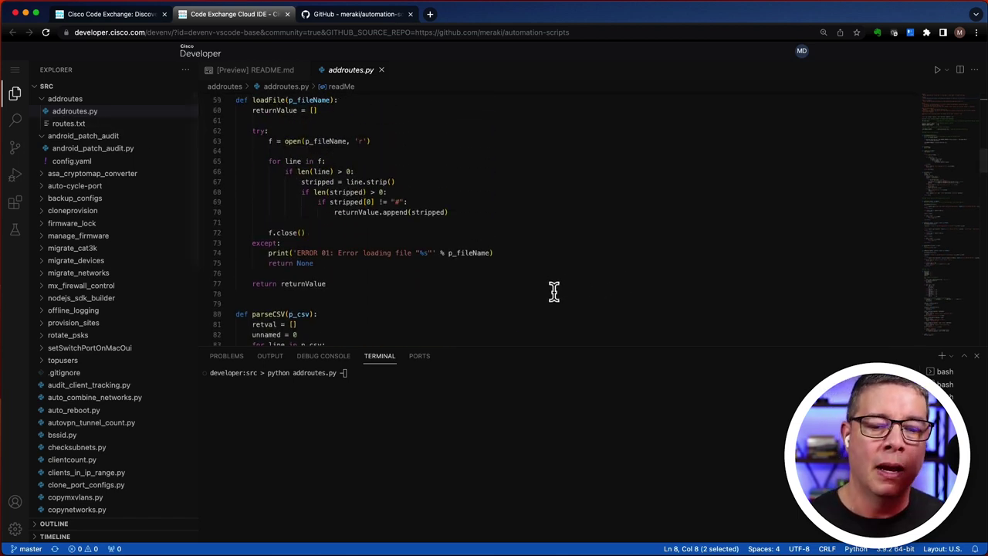
scroll(553, 290, "down", 5)
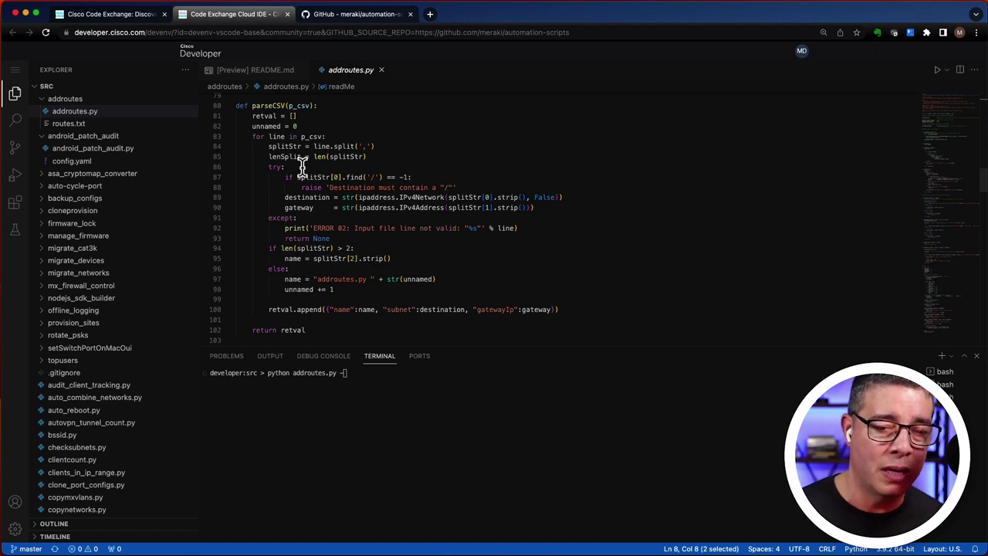
left_click(356, 146)
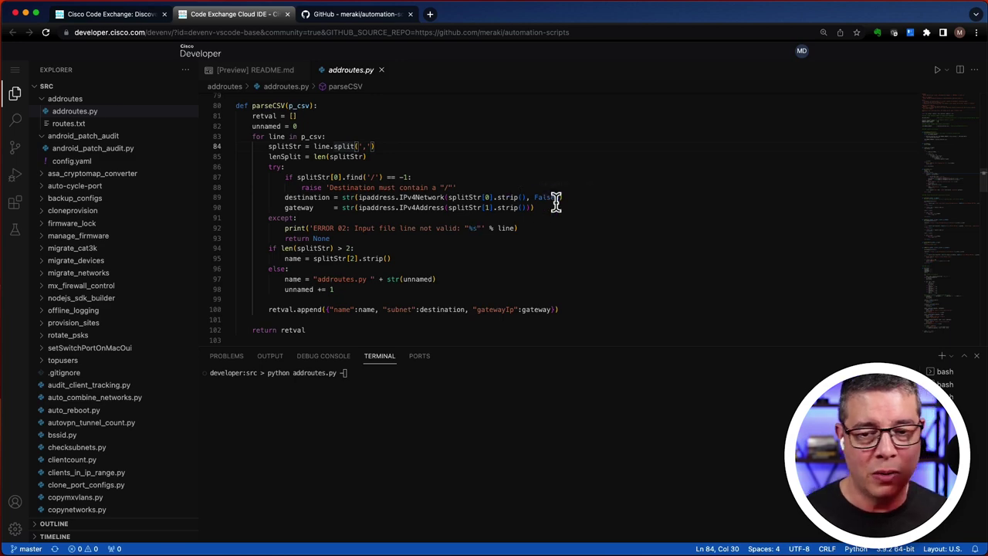
mouse_move(556, 201)
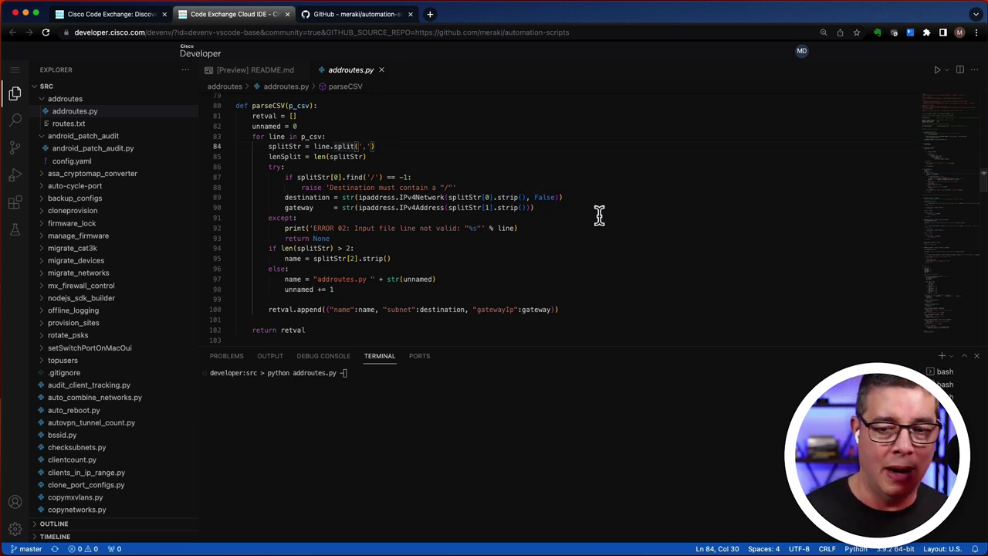
scroll(519, 215, "up", 20)
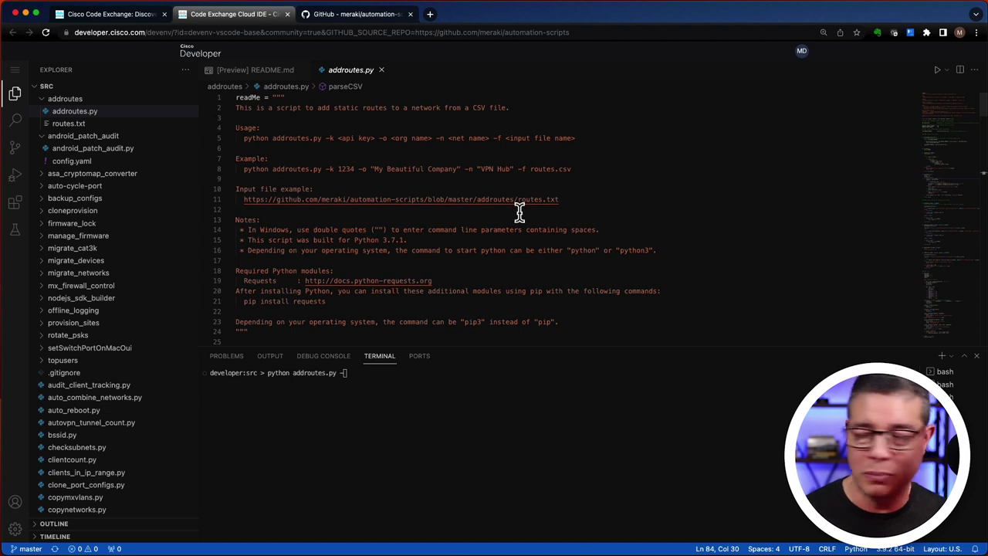